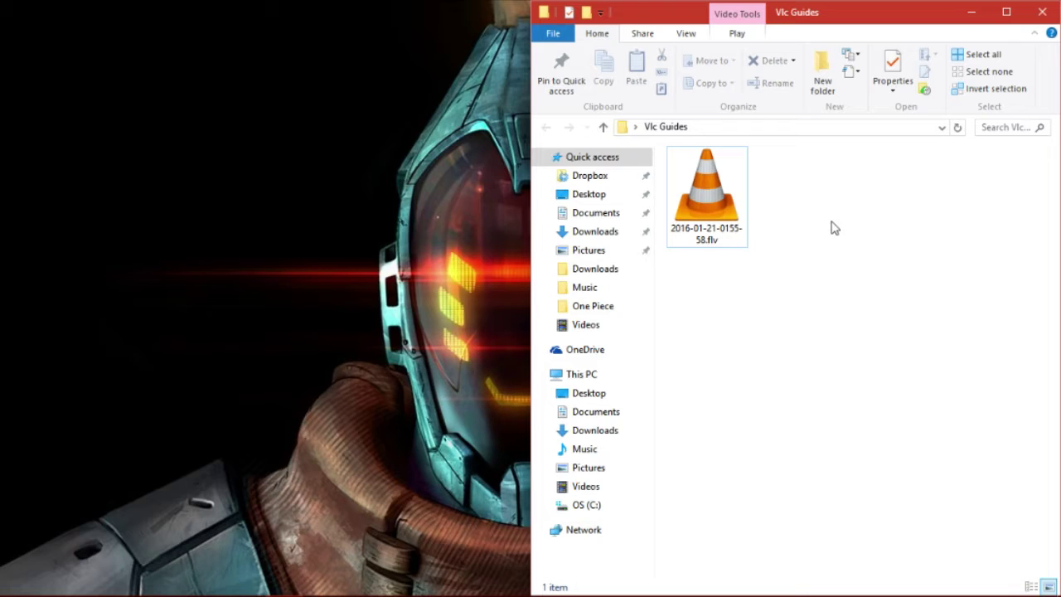
Launch VLC media player from the video file in the Vlc Guides folder and bring up its Convert / Save media selection.
{"action": "double_click", "coordinate": [707, 198]}
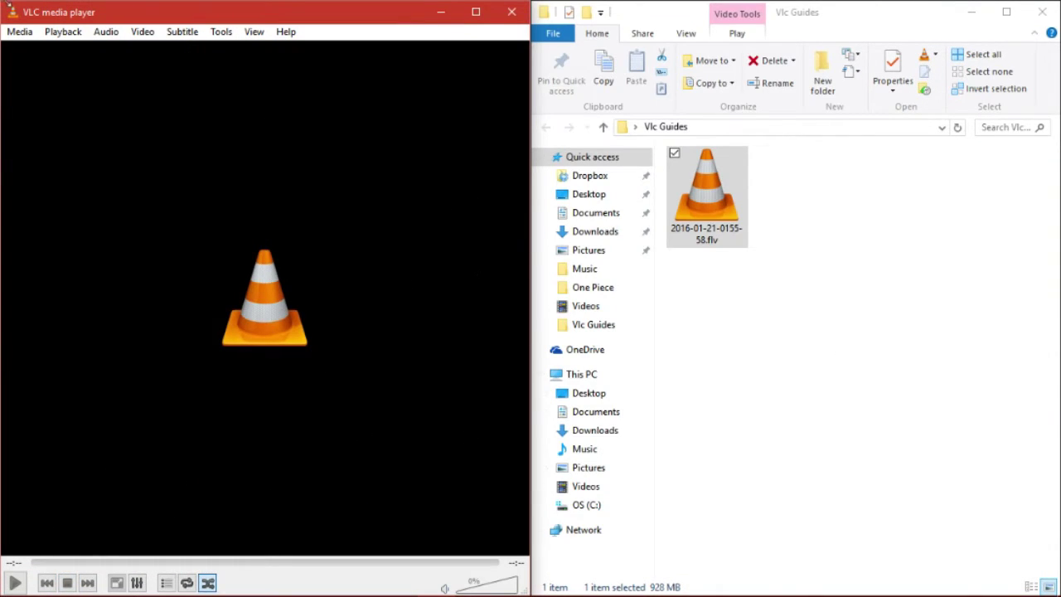
{"action": "left_click", "coordinate": [18, 33]}
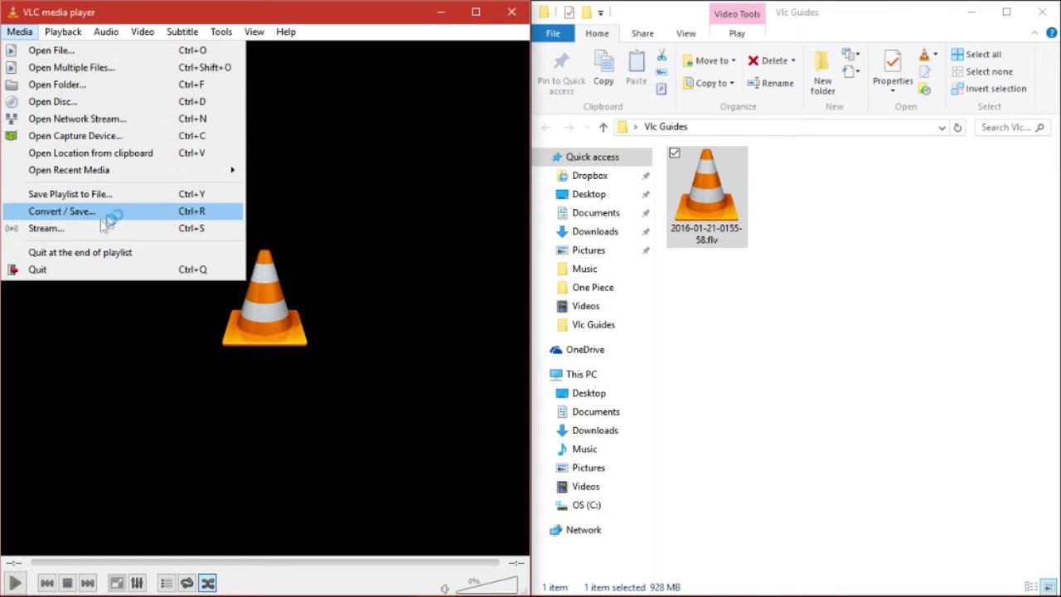
{"action": "left_click", "coordinate": [108, 212]}
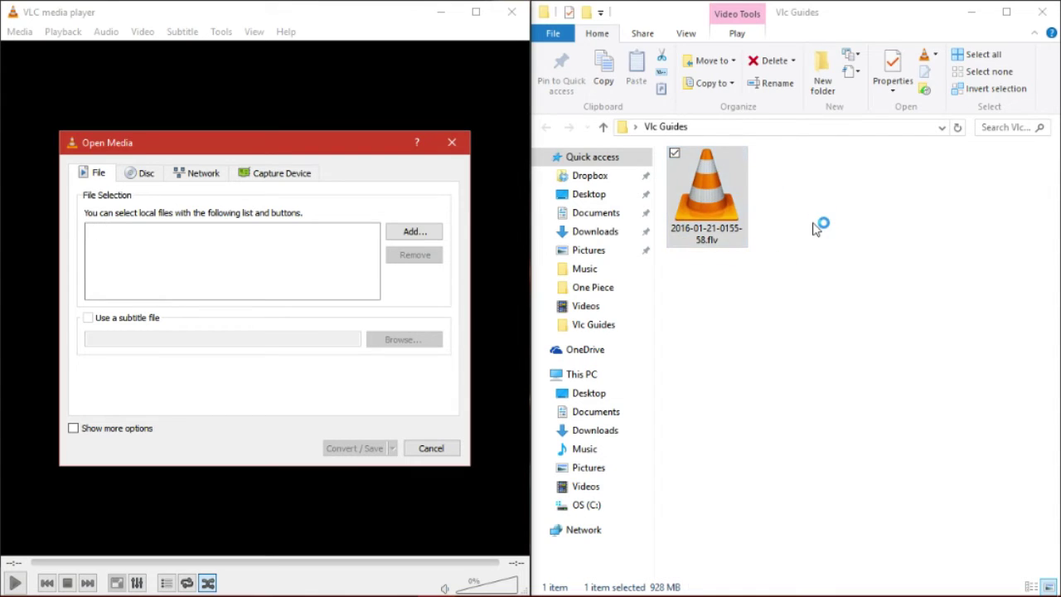
{"action": "left_click", "coordinate": [838, 287]}
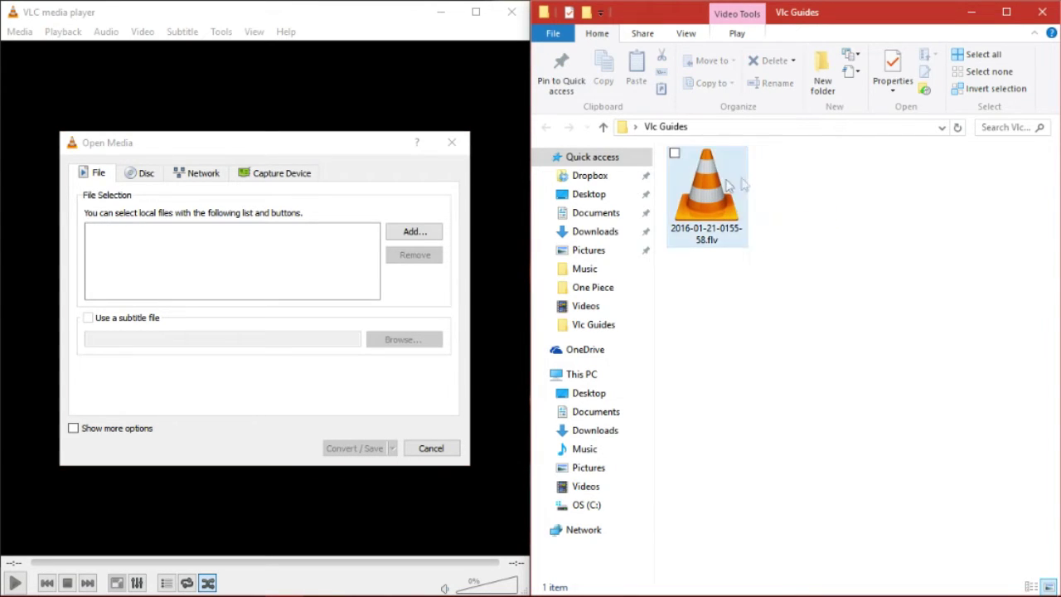
{"action": "left_click", "coordinate": [707, 197]}
{"action": "left_click_drag", "start_coordinate": [706, 198], "coordinate": [257, 270]}
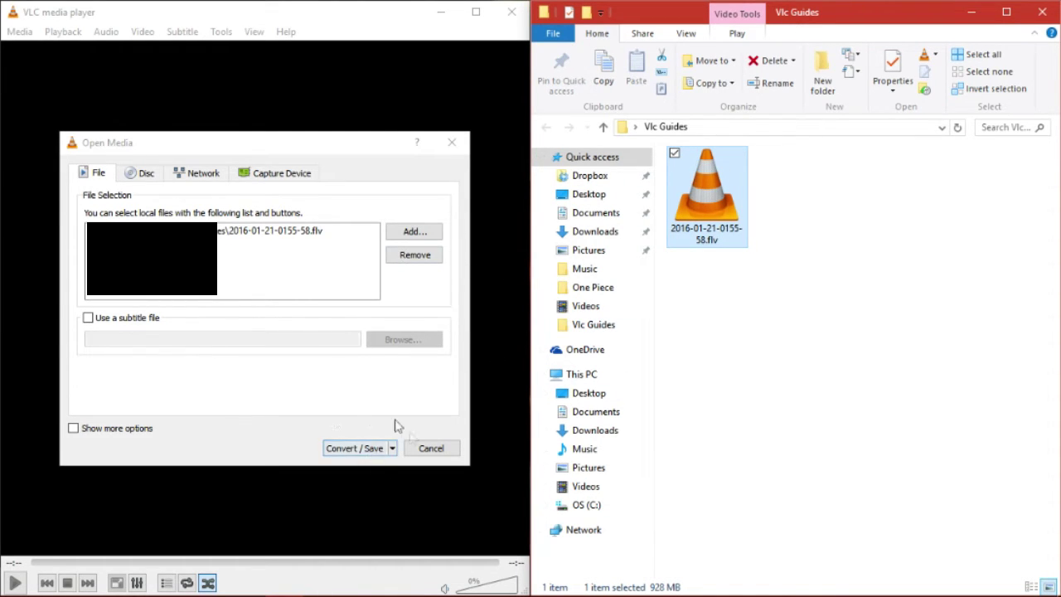
{"action": "left_click", "coordinate": [370, 449]}
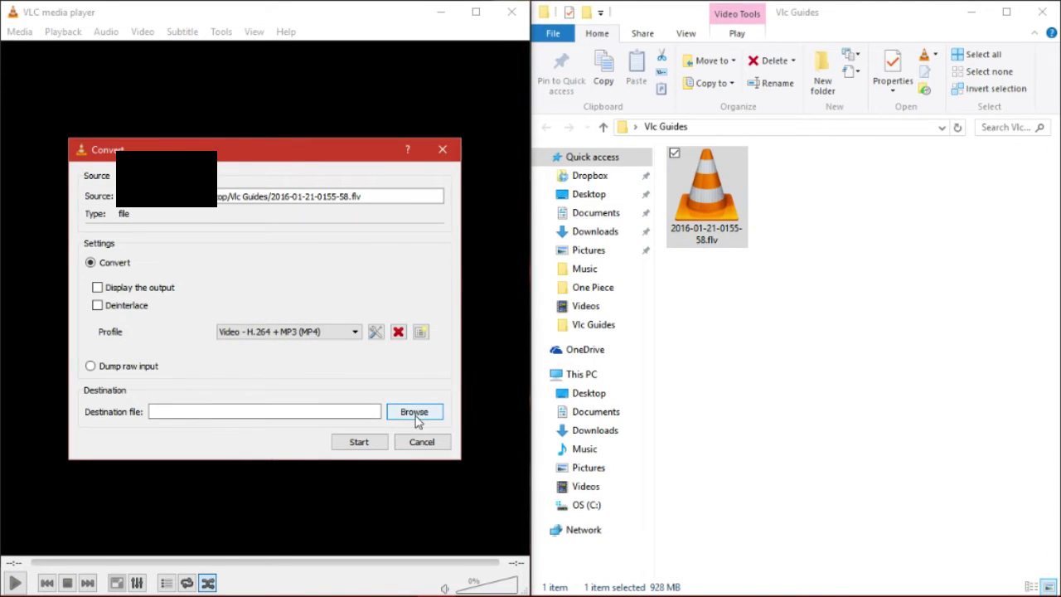
Set the destination file to Converted.mp4 in the Vlc Guides folder on the desktop.
{"action": "key", "text": "Return"}
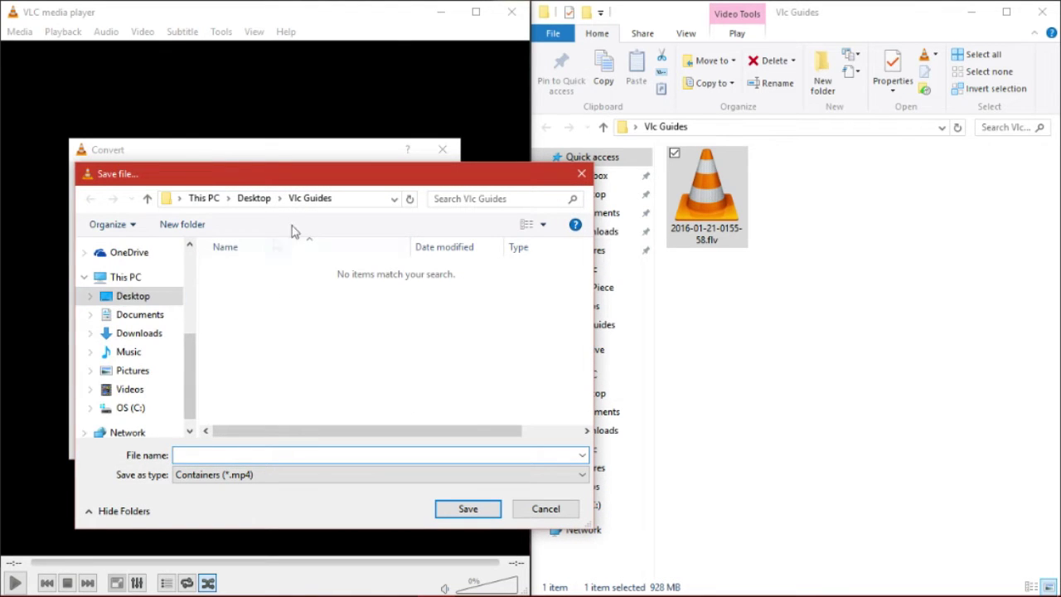
{"action": "left_click_drag", "start_coordinate": [394, 174], "coordinate": [516, 119]}
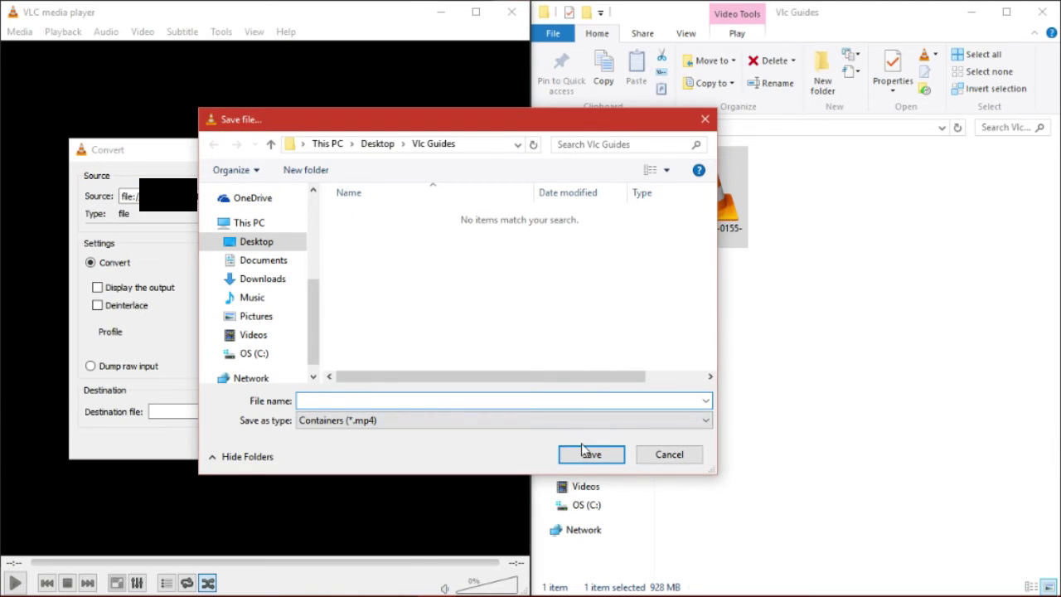
{"action": "type", "text": "Converted"}
{"action": "left_click", "coordinate": [606, 460]}
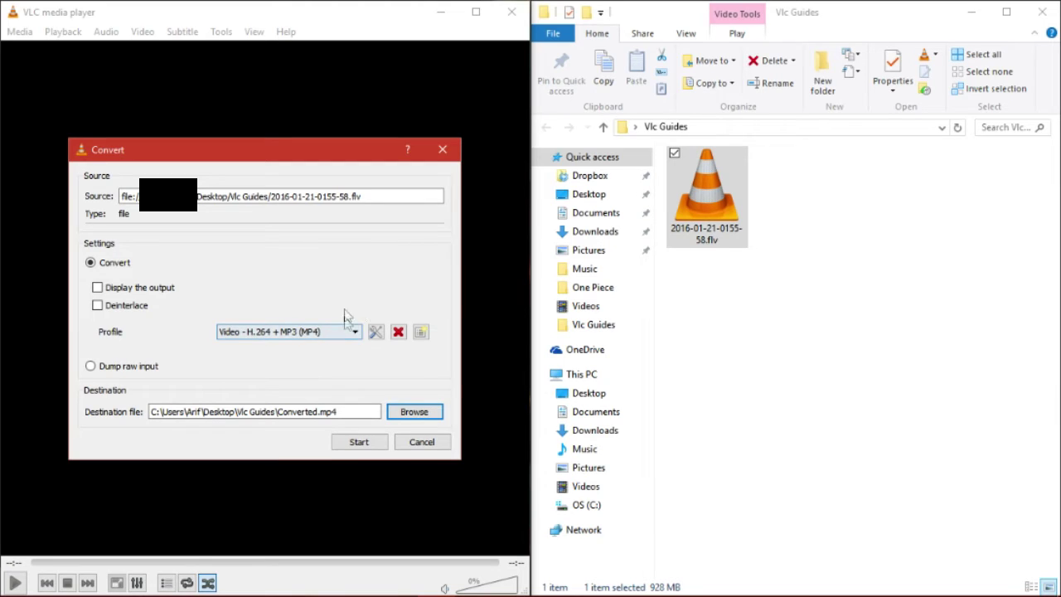
Look through the available conversion profiles and choose Video - H.264 + MP3 (MP4).
{"action": "left_click", "coordinate": [356, 339]}
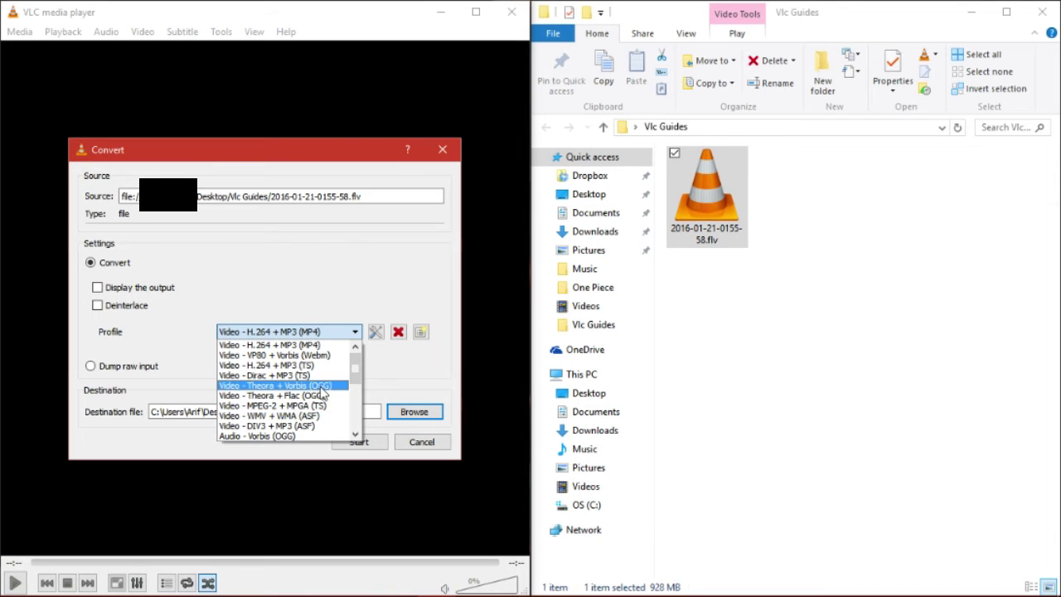
{"action": "scroll", "coordinate": [278, 389], "scroll_direction": "down", "scroll_amount": 2}
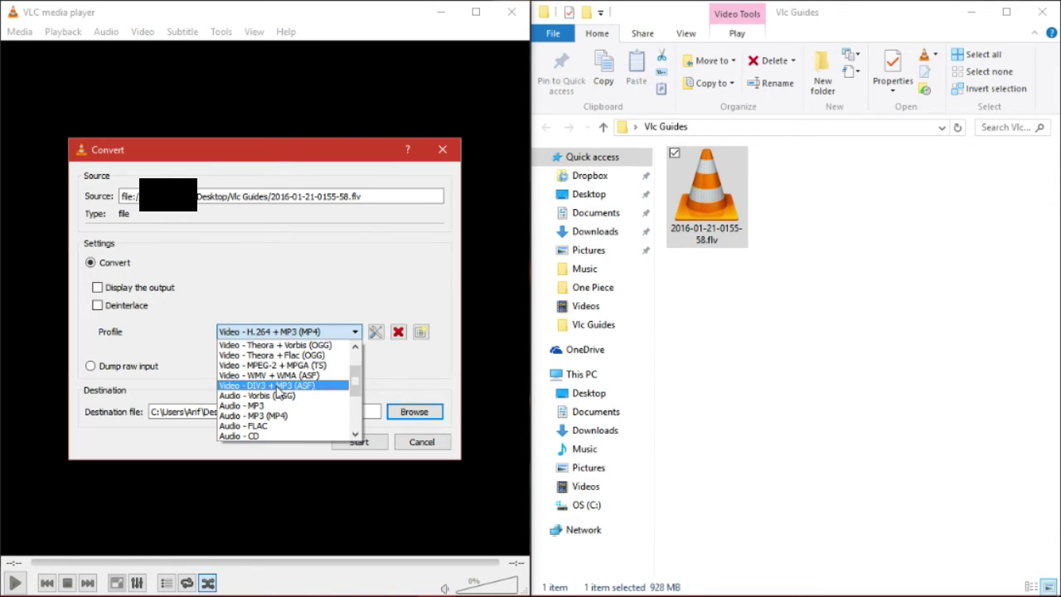
{"action": "scroll", "coordinate": [279, 392], "scroll_direction": "down", "scroll_amount": 3}
{"action": "scroll", "coordinate": [297, 398], "scroll_direction": "up", "scroll_amount": 1}
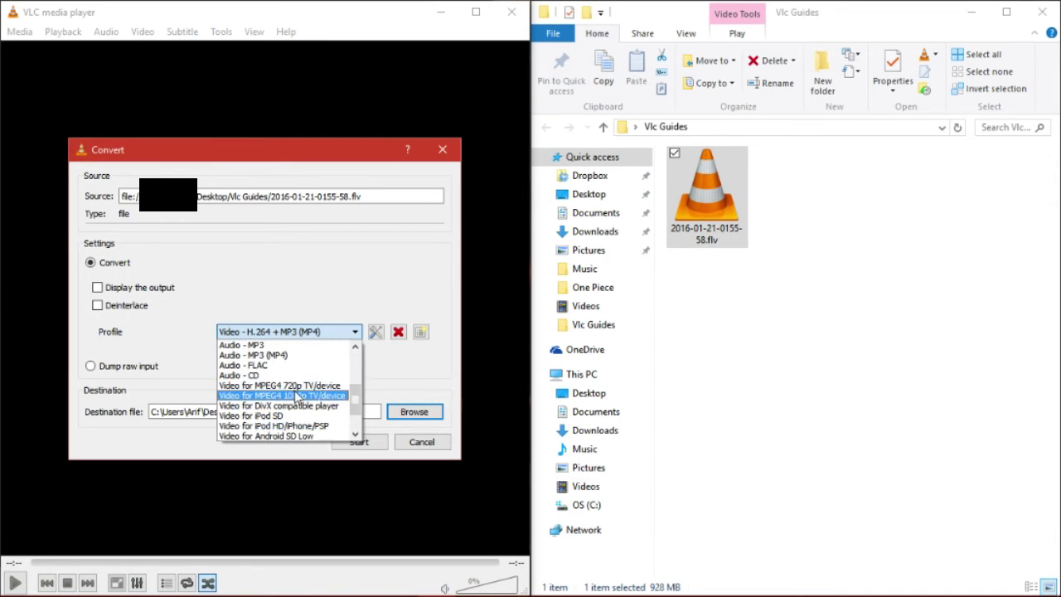
{"action": "scroll", "coordinate": [290, 398], "scroll_direction": "up", "scroll_amount": 2}
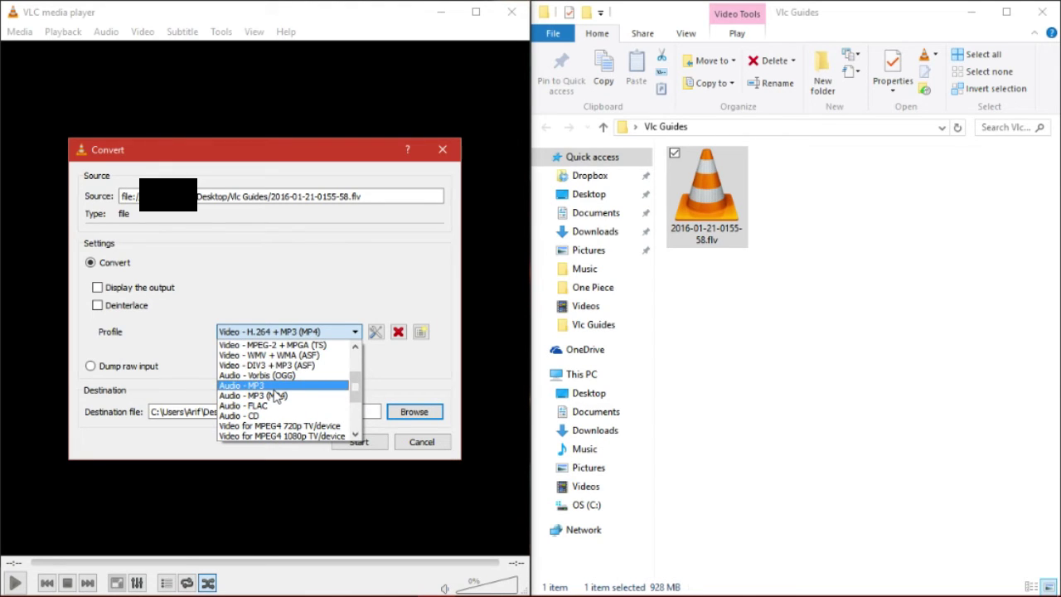
{"action": "scroll", "coordinate": [278, 396], "scroll_direction": "down", "scroll_amount": 2}
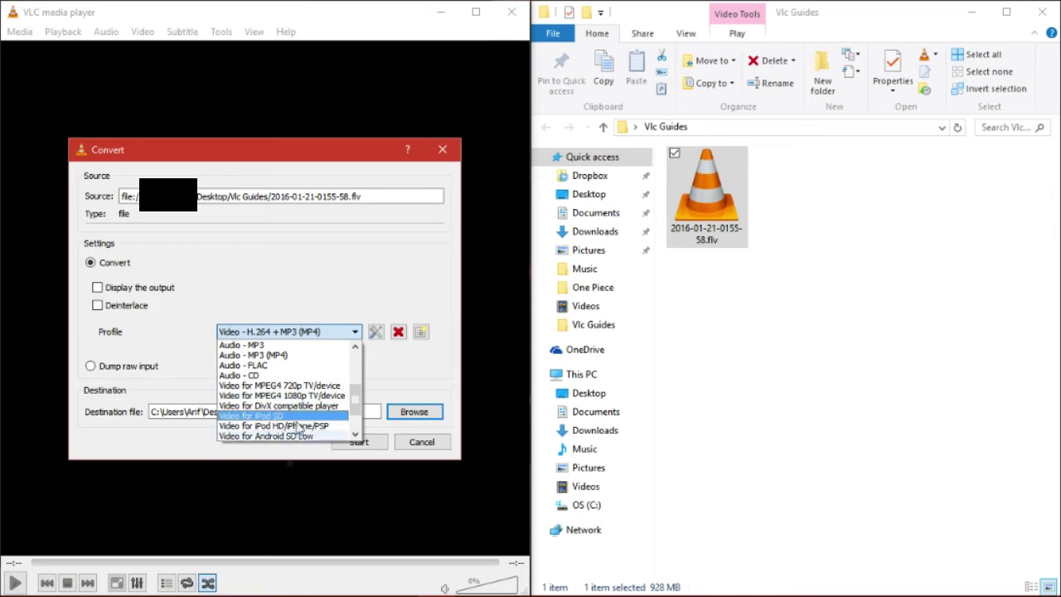
{"action": "scroll", "coordinate": [311, 415], "scroll_direction": "down", "scroll_amount": 2}
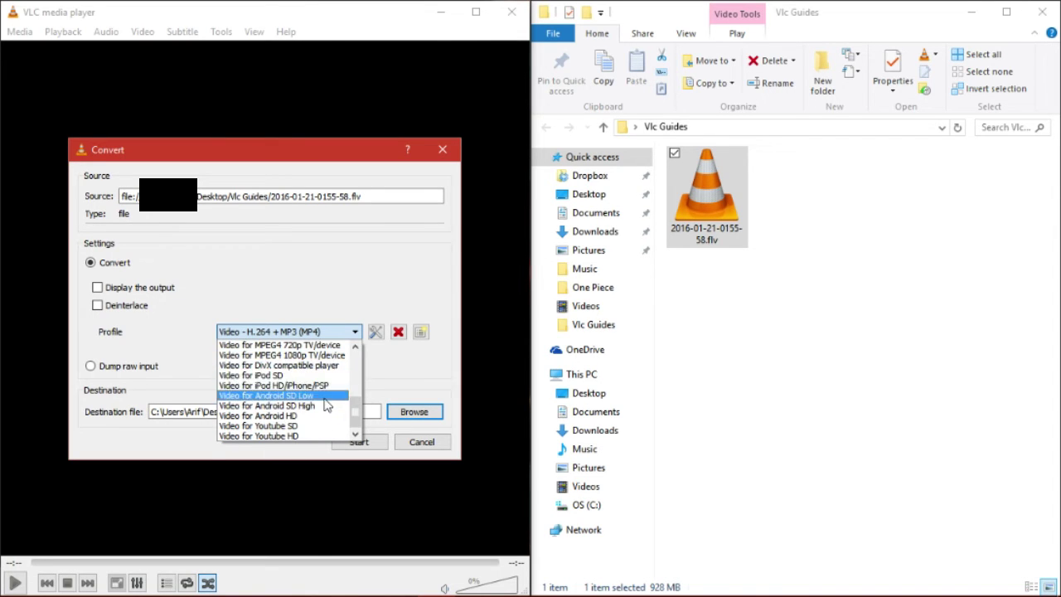
{"action": "scroll", "coordinate": [323, 402], "scroll_direction": "up", "scroll_amount": 5}
{"action": "scroll", "coordinate": [315, 401], "scroll_direction": "down", "scroll_amount": 5}
{"action": "scroll", "coordinate": [307, 398], "scroll_direction": "up", "scroll_amount": 5}
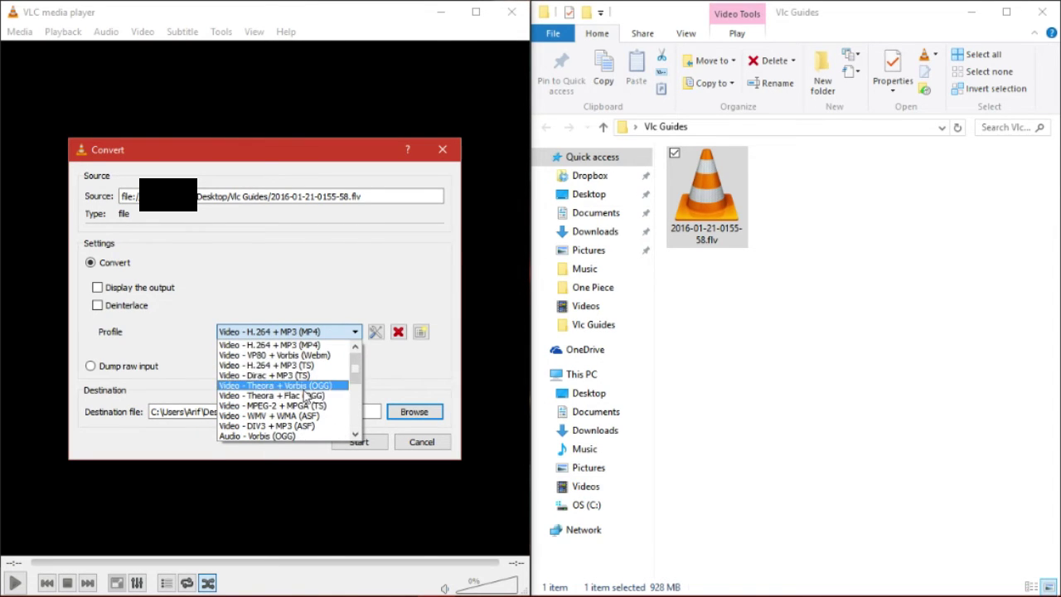
{"action": "left_click", "coordinate": [299, 345]}
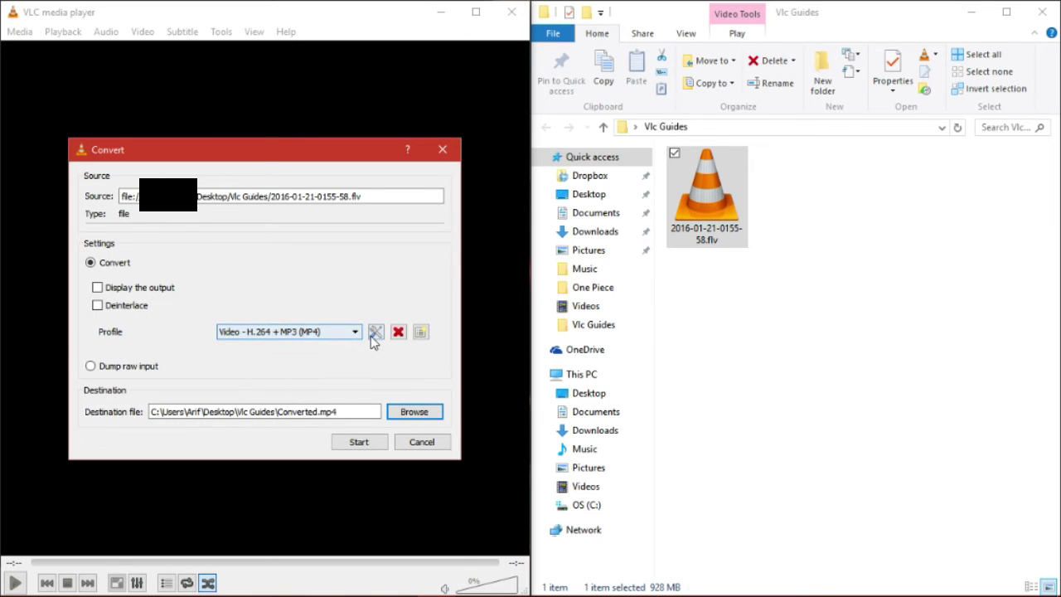
Open the selected conversion profile for editing and set its encapsulation to MP4/MOV.
{"action": "left_click", "coordinate": [375, 333]}
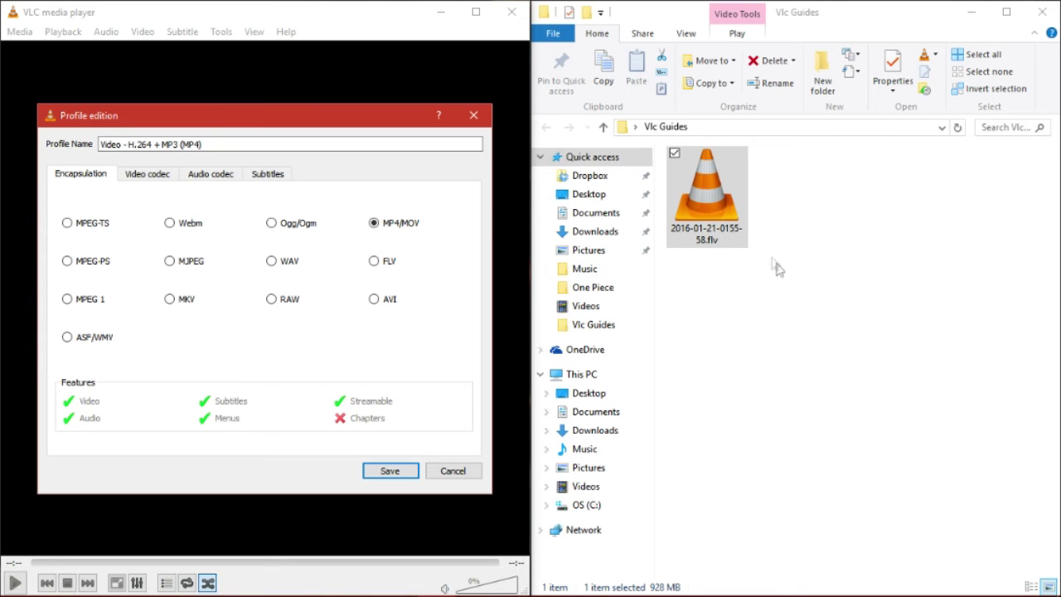
{"action": "left_click", "coordinate": [391, 302]}
{"action": "left_click", "coordinate": [397, 226]}
Review the profile's video codec, audio codec and subtitle settings, toggling Keep original video track off and back on.
{"action": "left_click", "coordinate": [152, 174]}
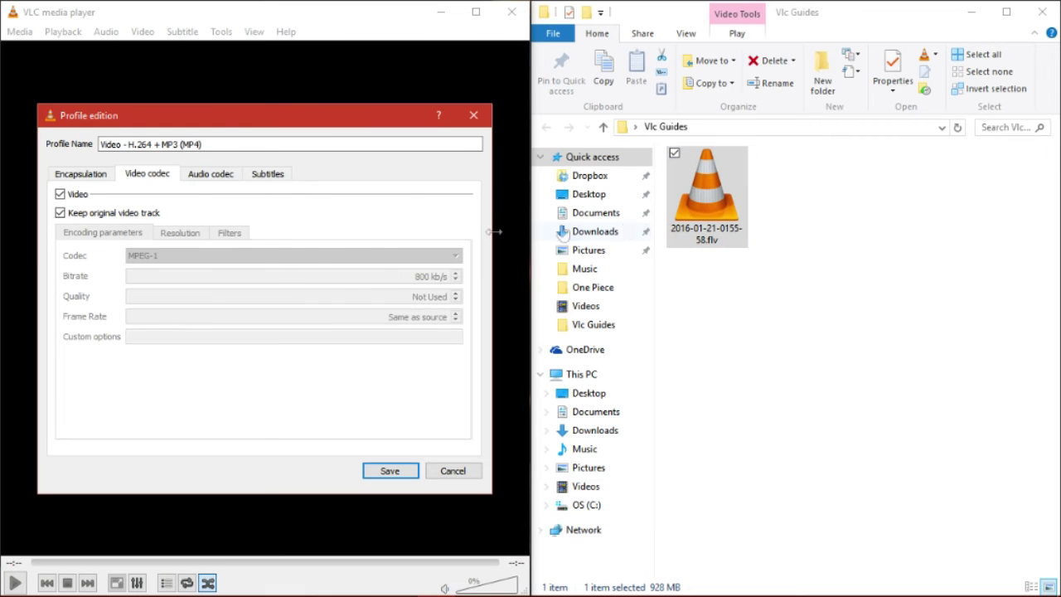
{"action": "left_click", "coordinate": [60, 213]}
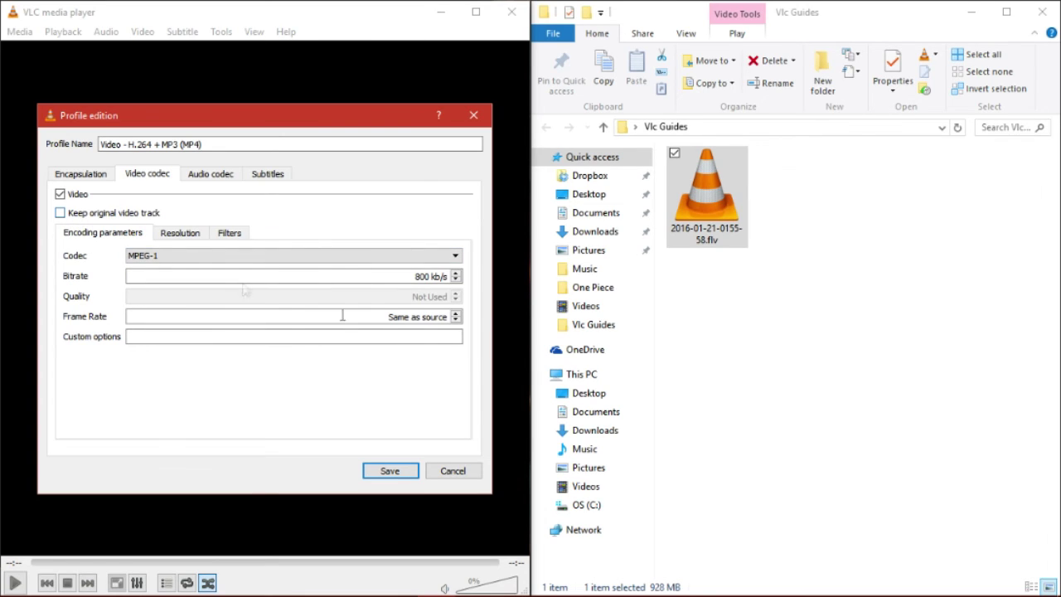
{"action": "left_click", "coordinate": [106, 218]}
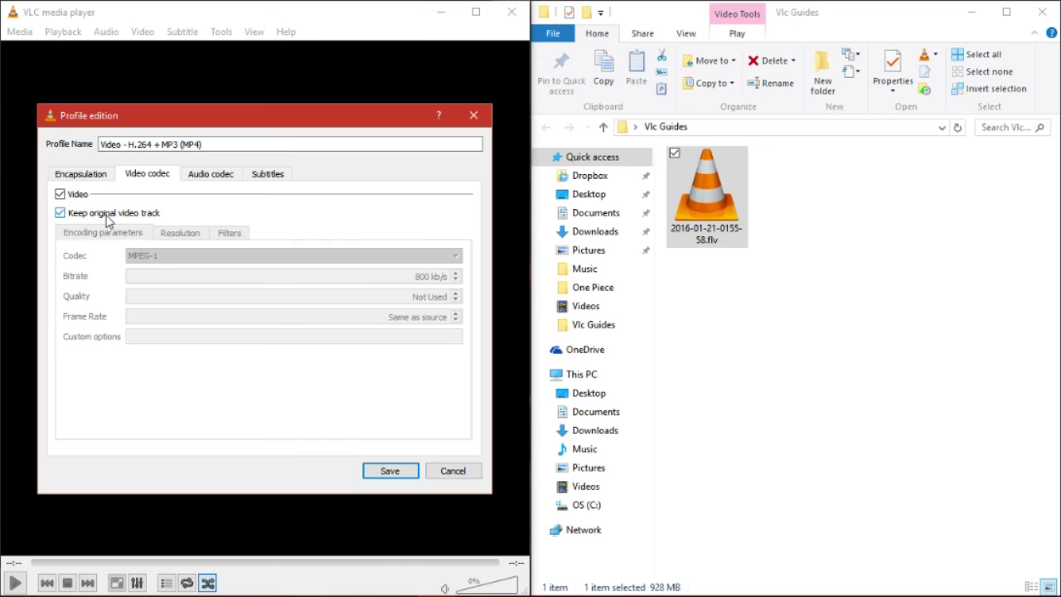
{"action": "left_click", "coordinate": [212, 176]}
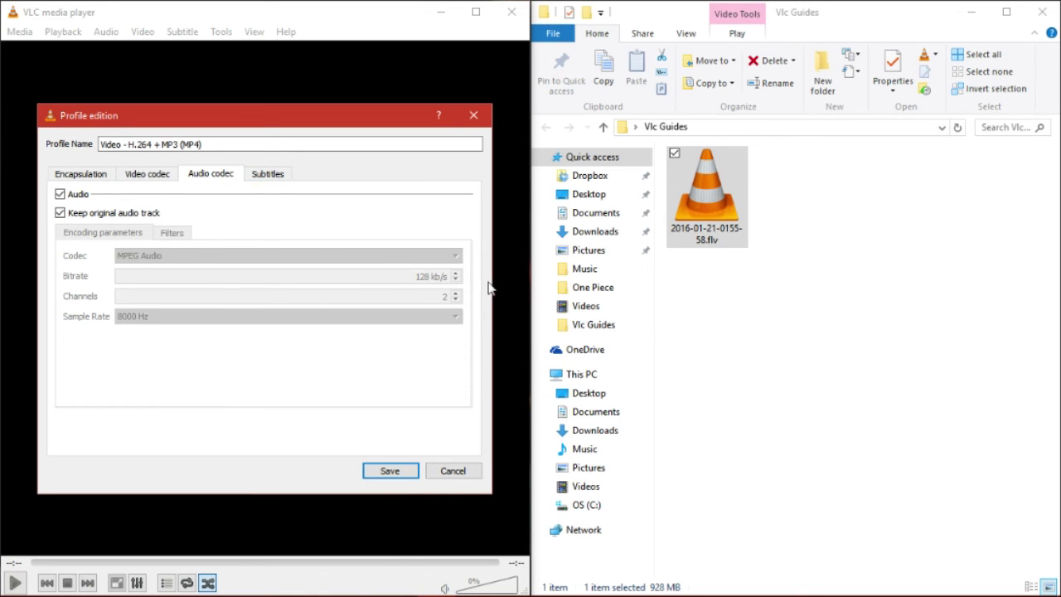
{"action": "left_click", "coordinate": [274, 178]}
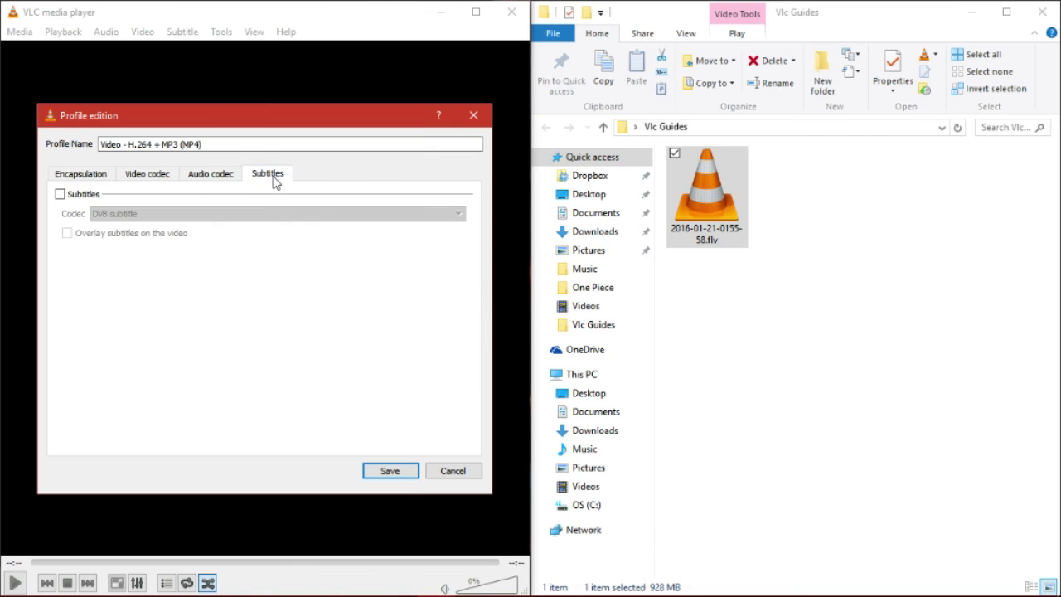
Recheck the encapsulation format, save the edited profile and start converting the video.
{"action": "left_click", "coordinate": [76, 173]}
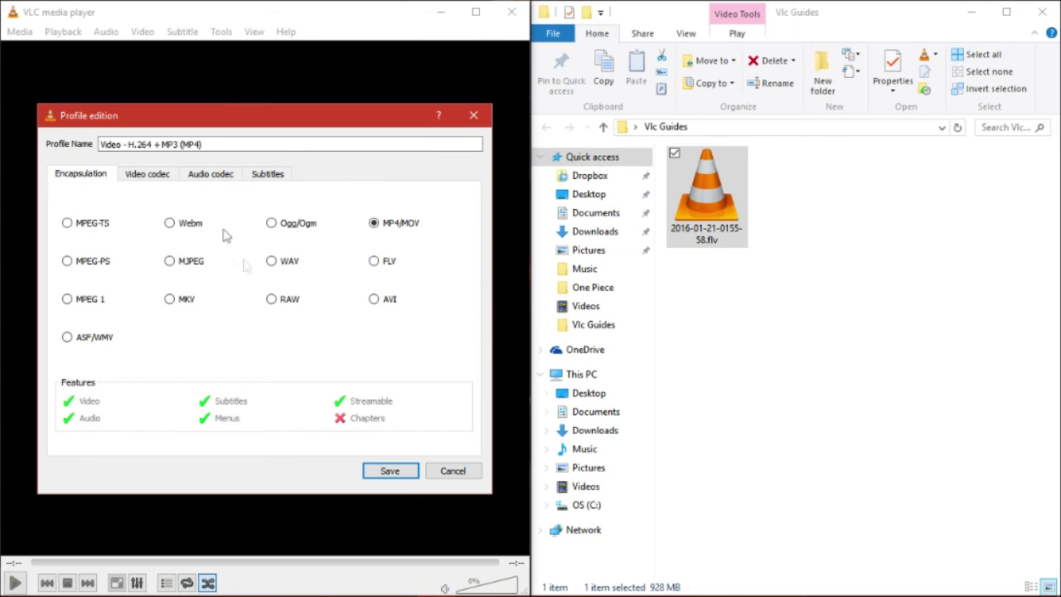
{"action": "left_click", "coordinate": [396, 470]}
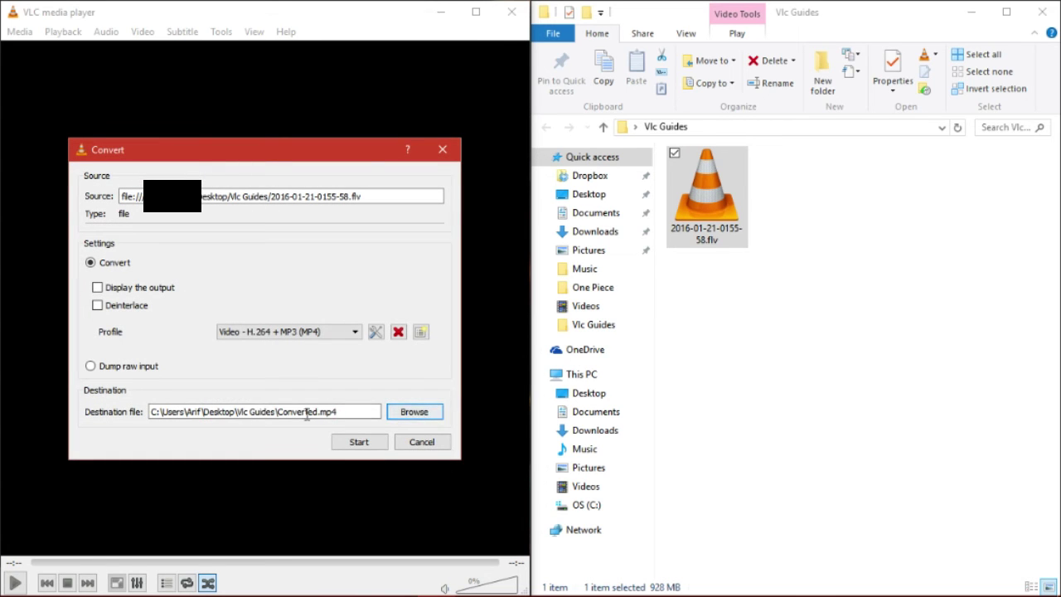
{"action": "left_click", "coordinate": [359, 443]}
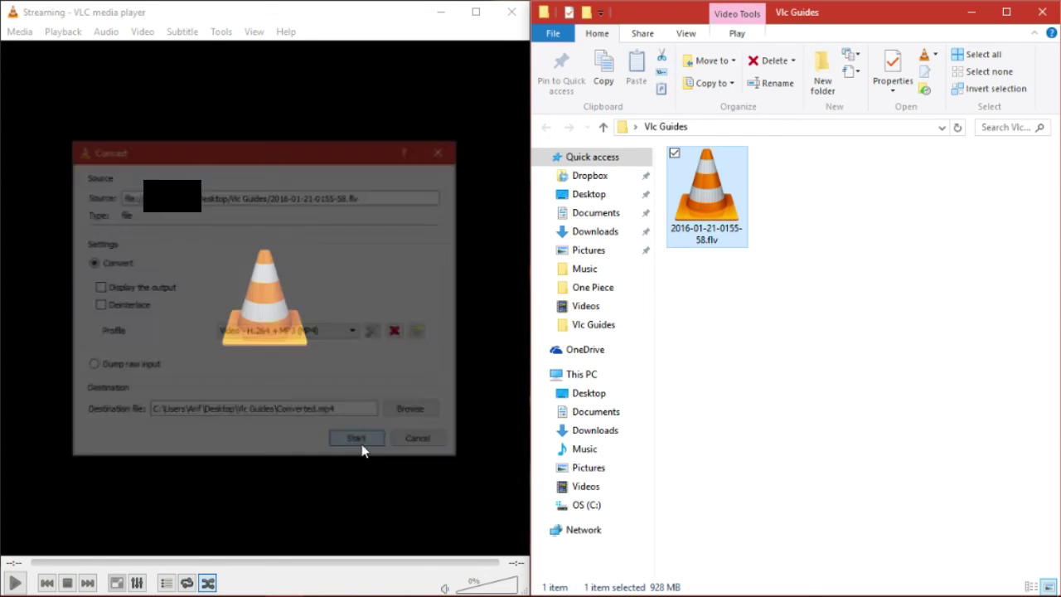